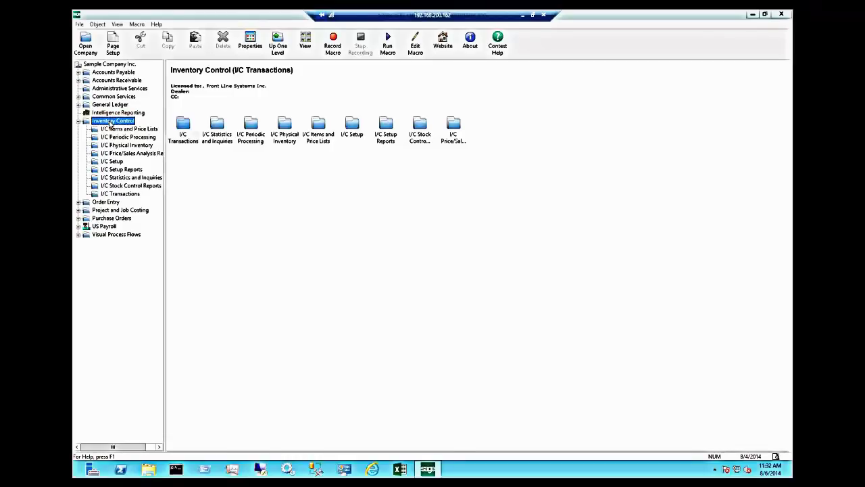
Open the Account Sets window in the Inventory Control setup and display the first account set
click(112, 161)
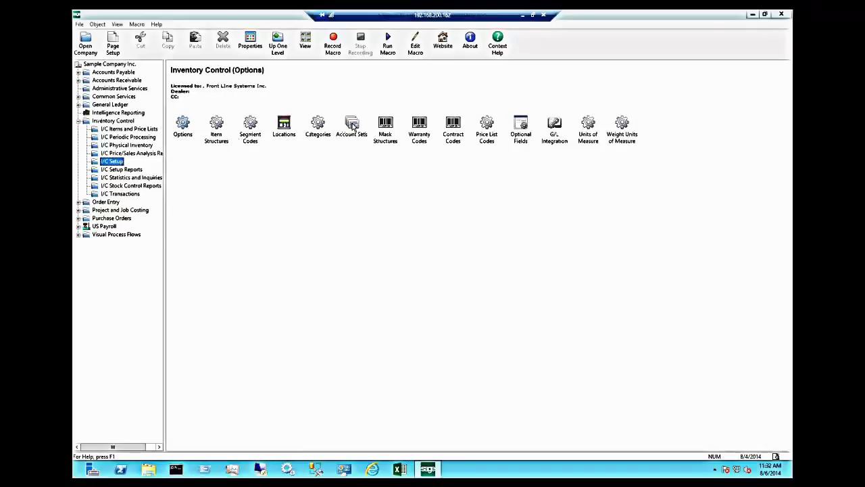
double_click(352, 128)
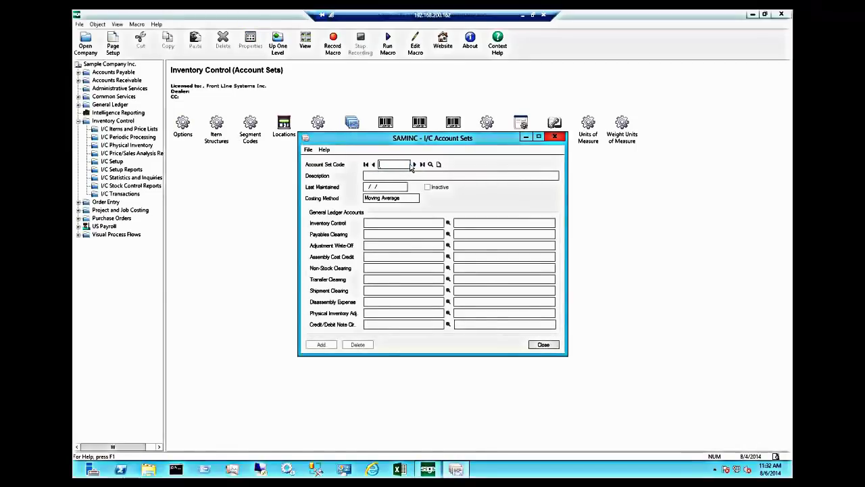
click(414, 165)
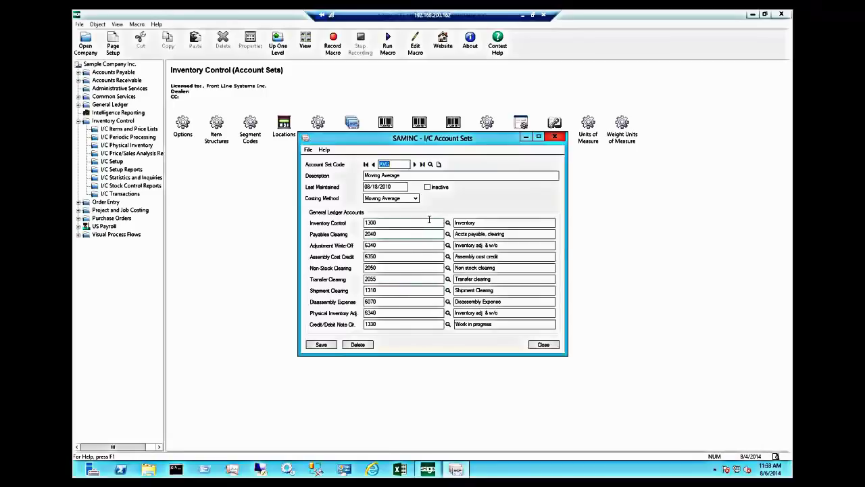
Try to change the AVG account set's costing method to User-Specified, and look through the other costing methods offered
click(414, 198)
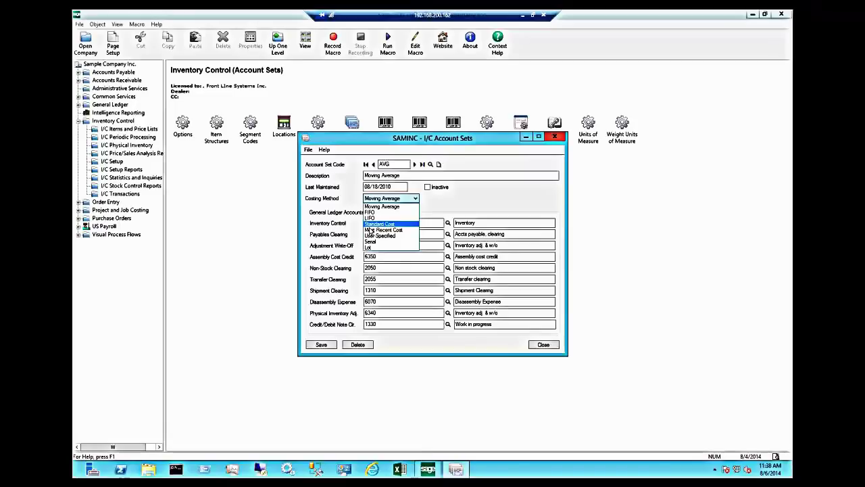
click(392, 235)
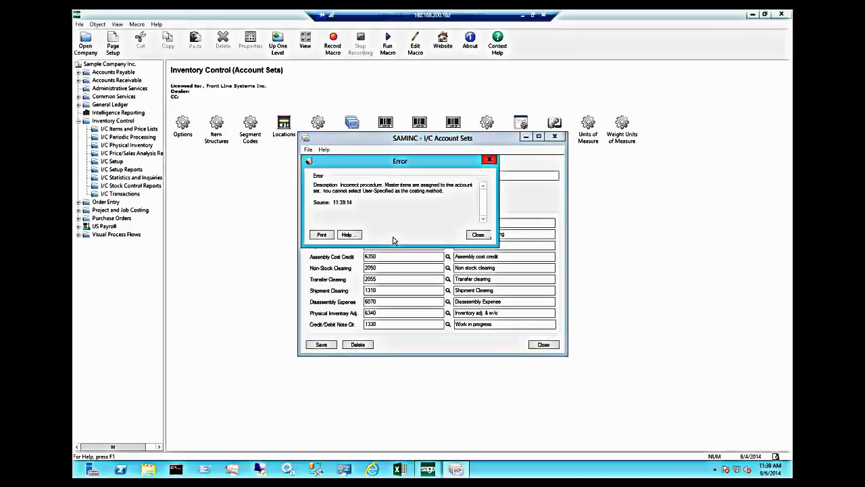
click(485, 237)
click(415, 198)
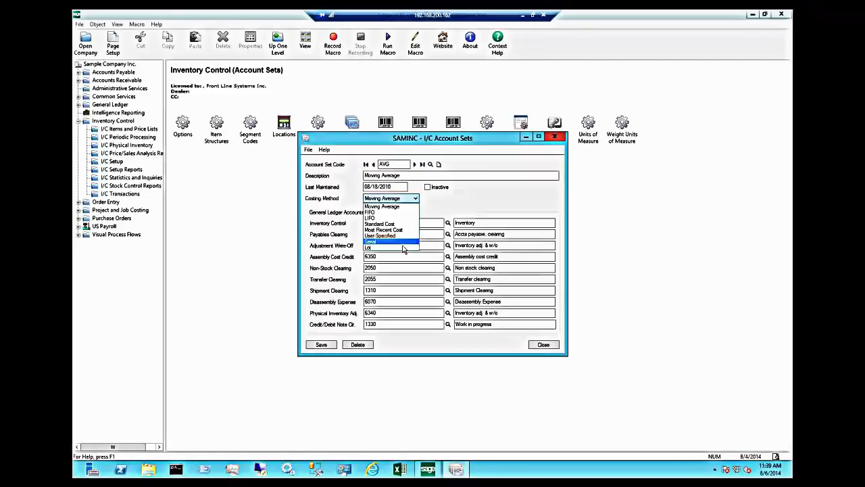
click(403, 244)
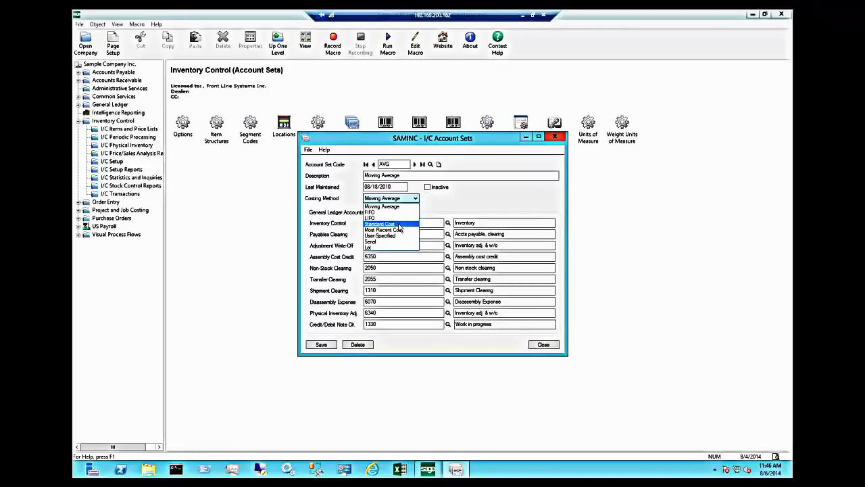
click(436, 207)
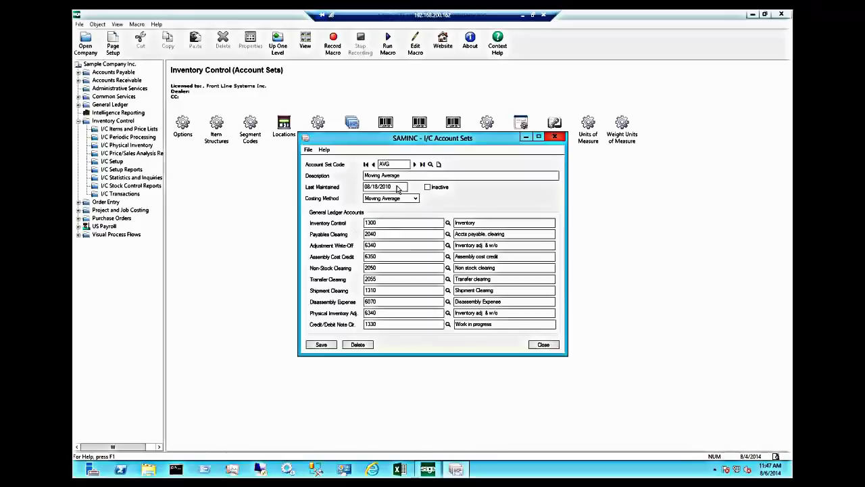
Examine the general ledger accounts of the AVG account set, and close the account sets window
click(396, 222)
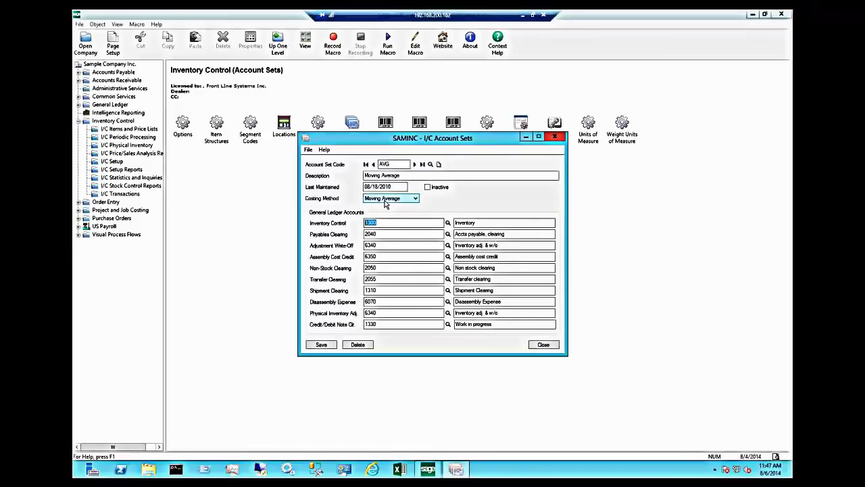
drag(484, 138, 382, 166)
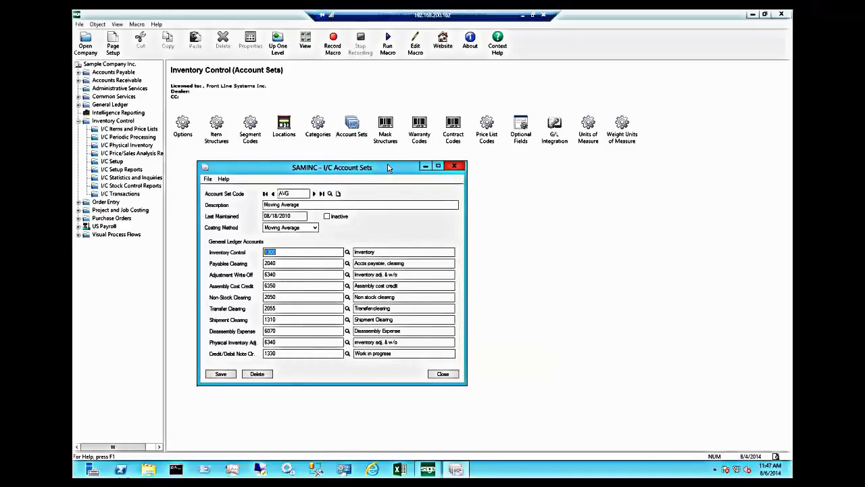
click(453, 167)
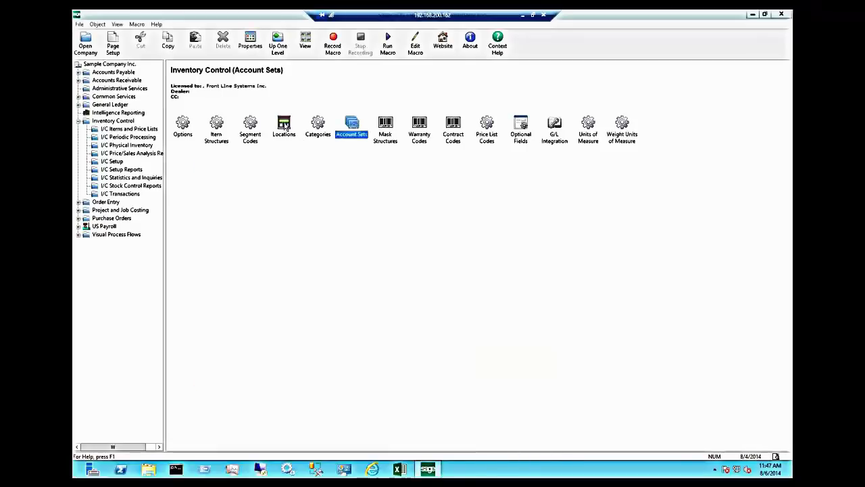
Open the inventory Locations setup and display the general ledger integration settings of location 1, the Seattle central warehouse
click(286, 127)
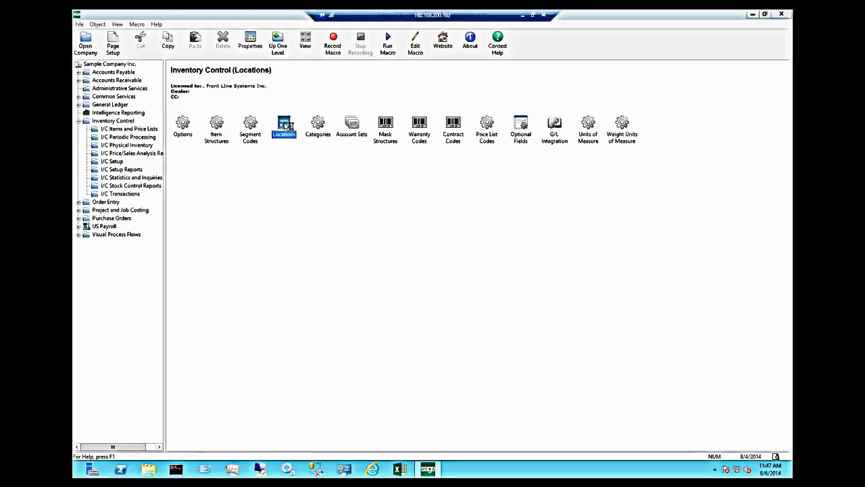
double_click(287, 127)
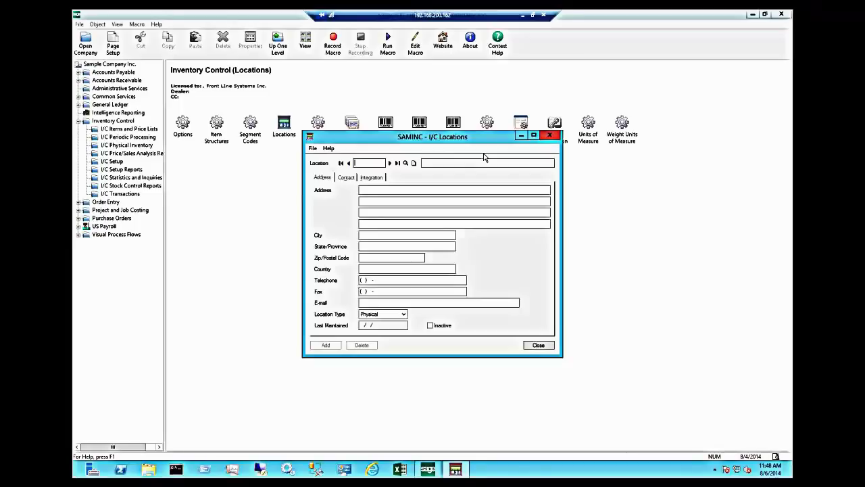
drag(490, 143, 483, 158)
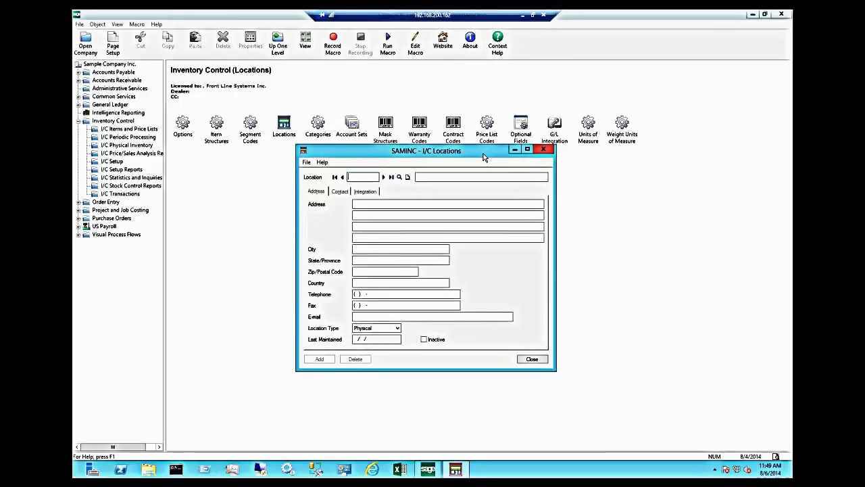
click(383, 176)
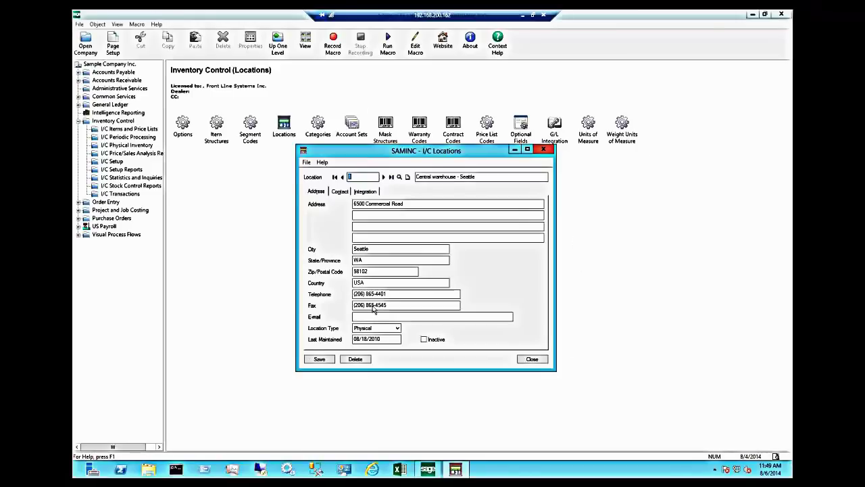
click(362, 195)
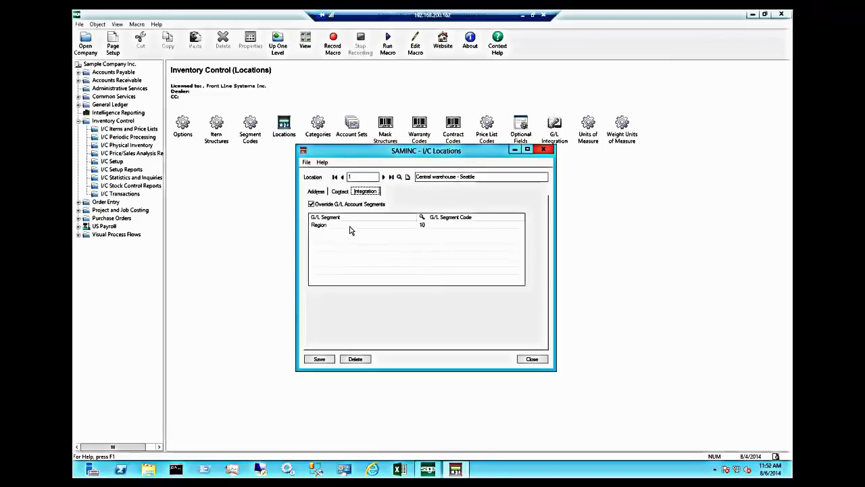
Turn location 1's Override G/L Account Segments option off and on again, and add a Division segment line
click(311, 205)
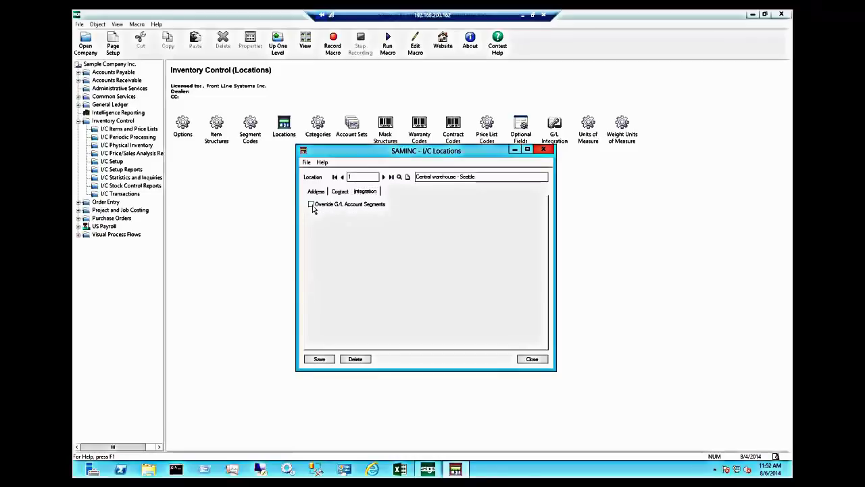
click(312, 205)
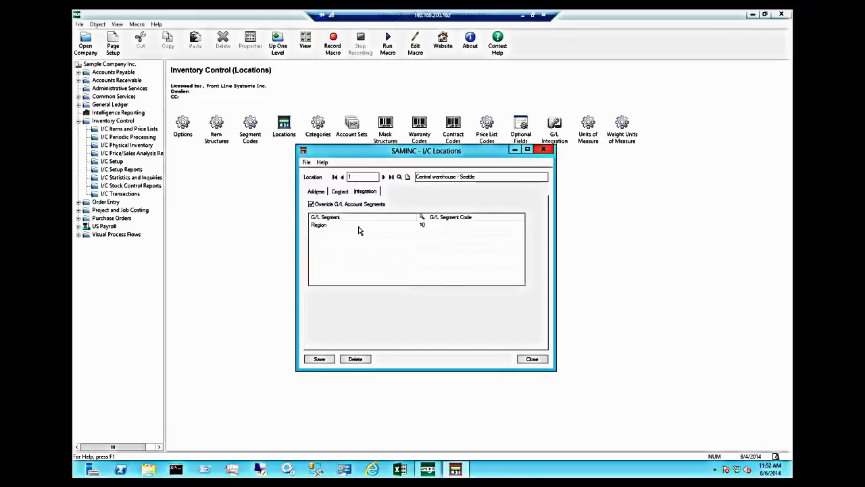
click(358, 226)
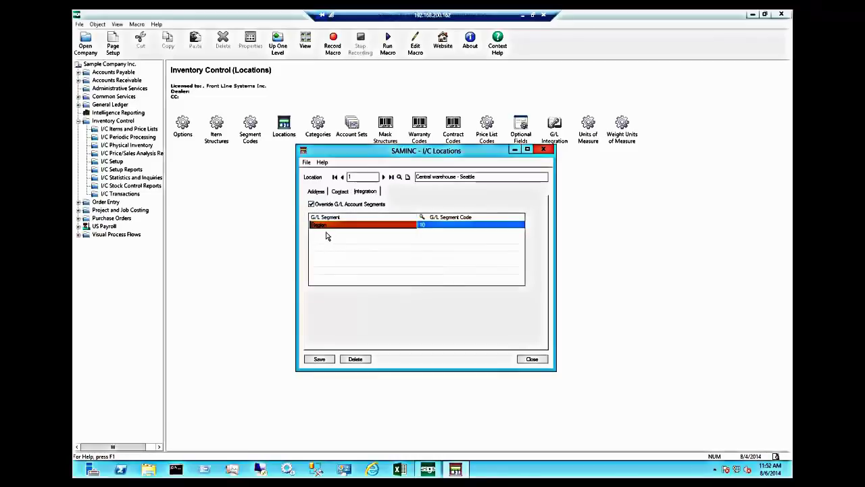
click(326, 235)
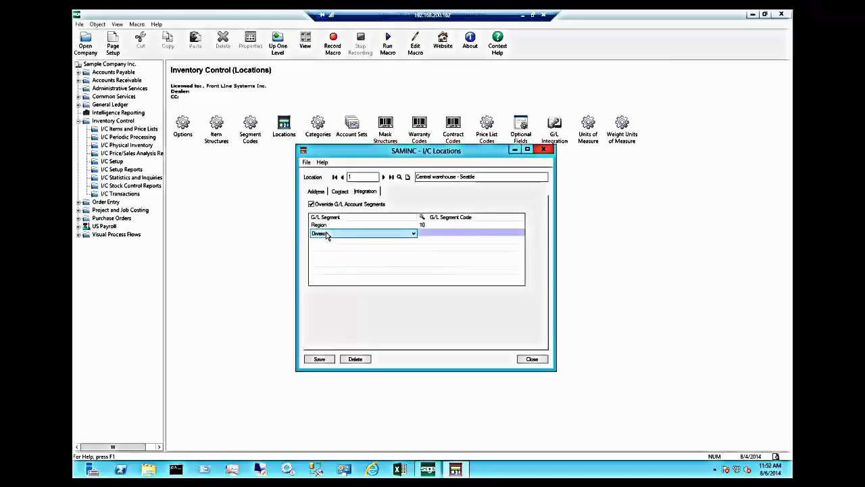
click(414, 233)
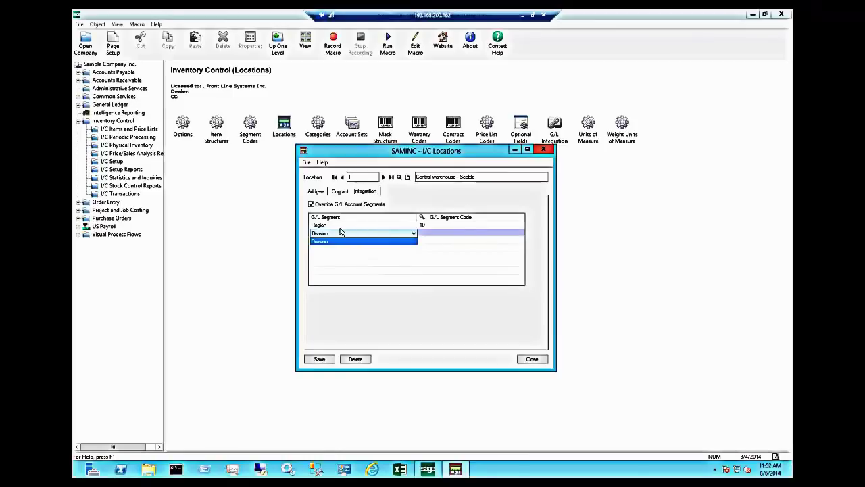
click(454, 226)
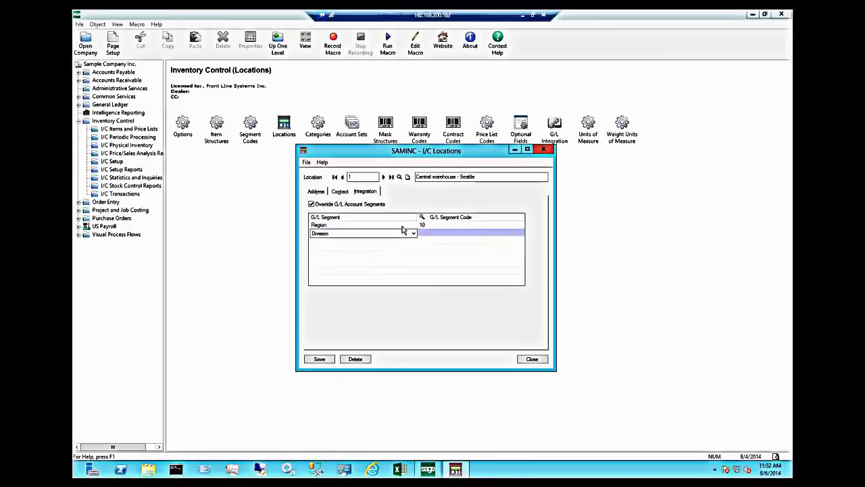
Look through the segment codes available for location 1's Region segment without selecting one, and close the location without saving changes
click(404, 226)
click(435, 227)
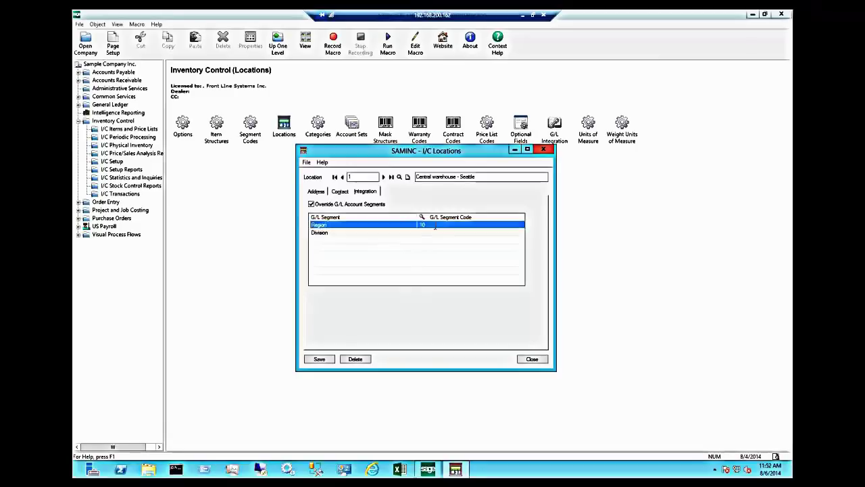
click(422, 217)
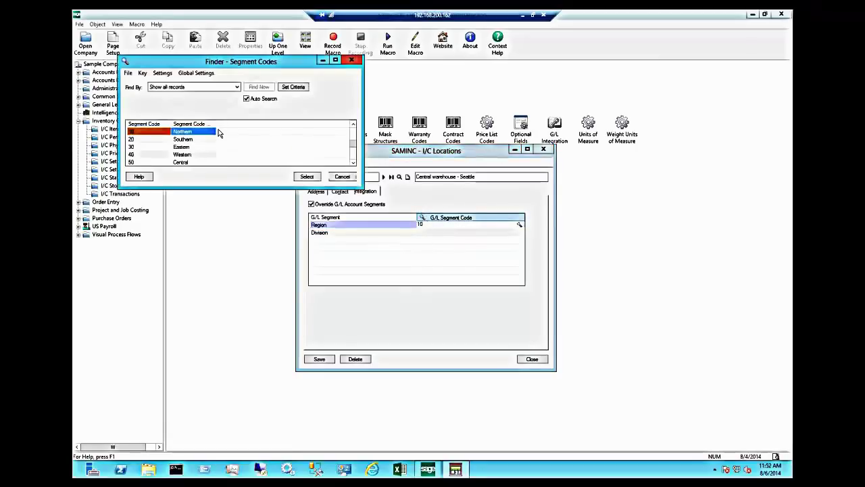
click(353, 163)
click(353, 163)
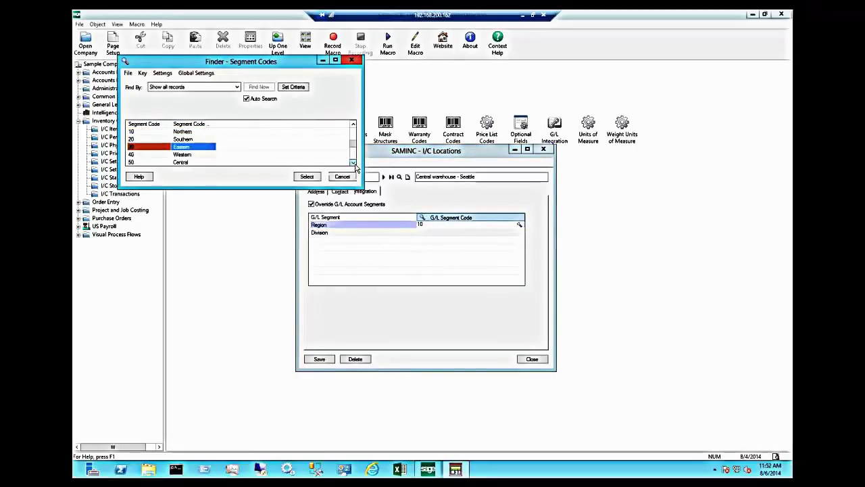
click(353, 163)
click(353, 163)
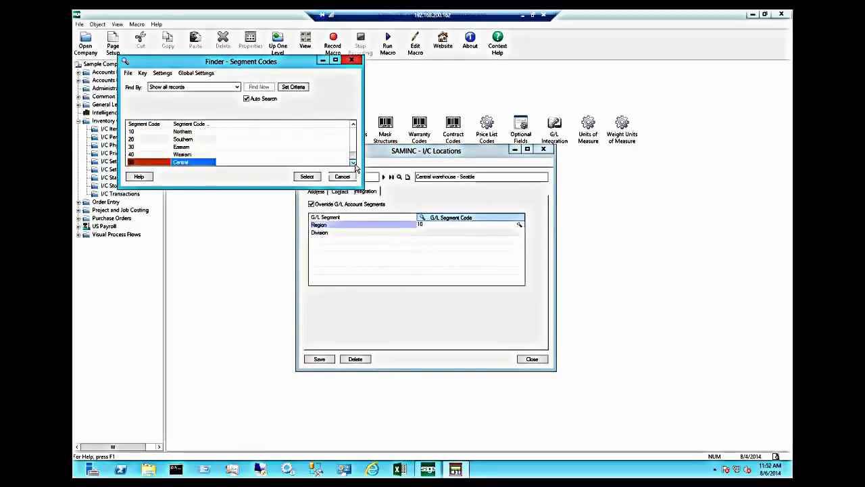
click(353, 124)
click(353, 125)
click(353, 124)
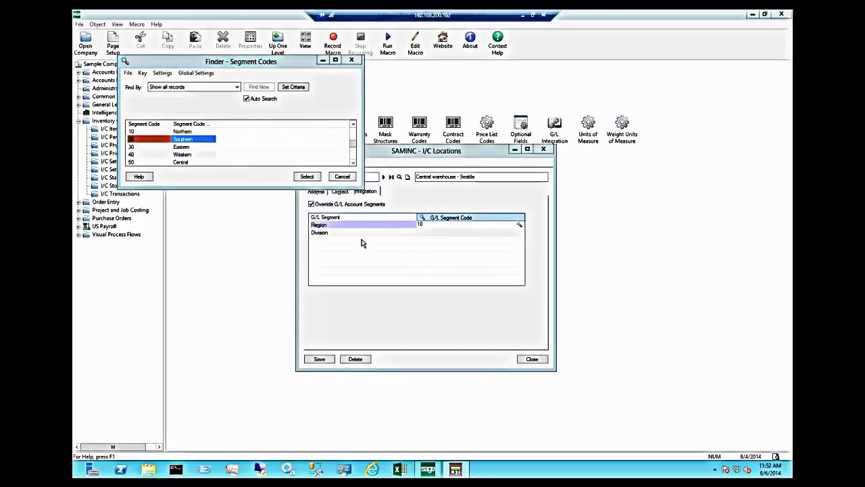
click(342, 177)
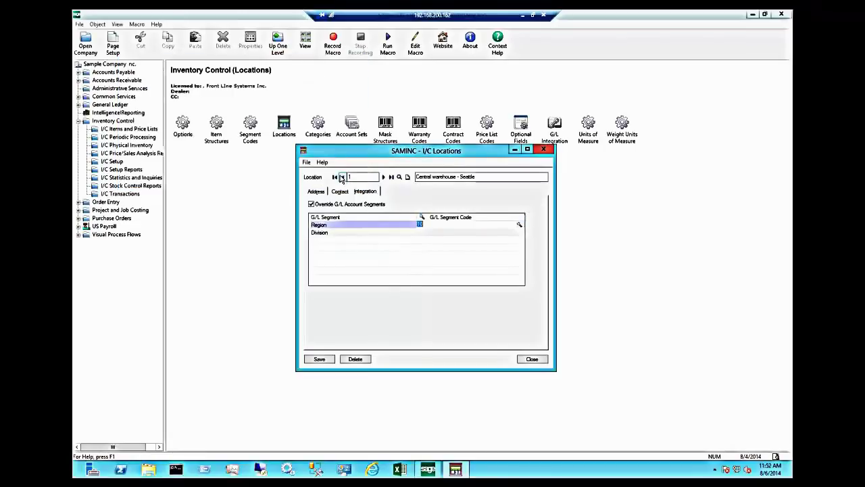
click(532, 359)
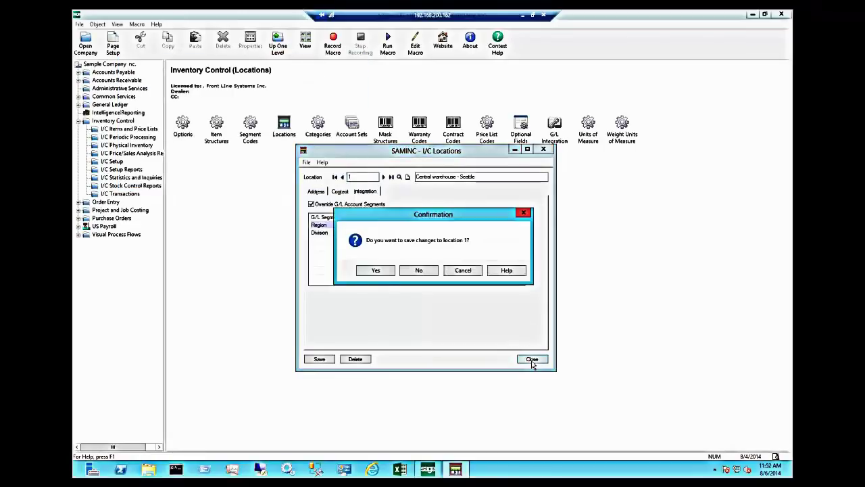
click(419, 270)
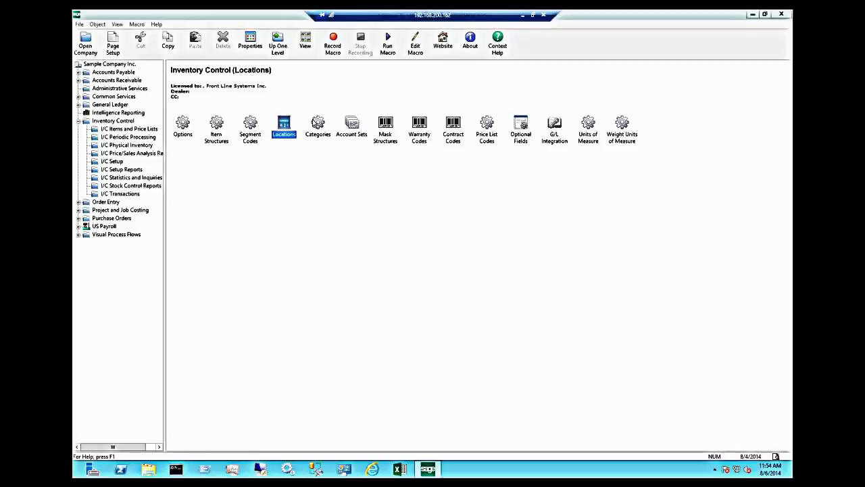
Open the inventory Categories setup and examine category A1's cost variance, damaged goods and internal usage accounts
double_click(317, 123)
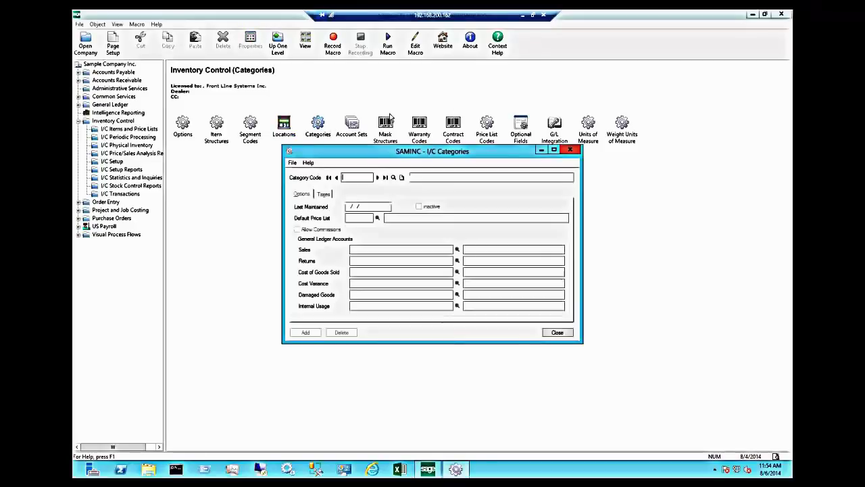
click(378, 177)
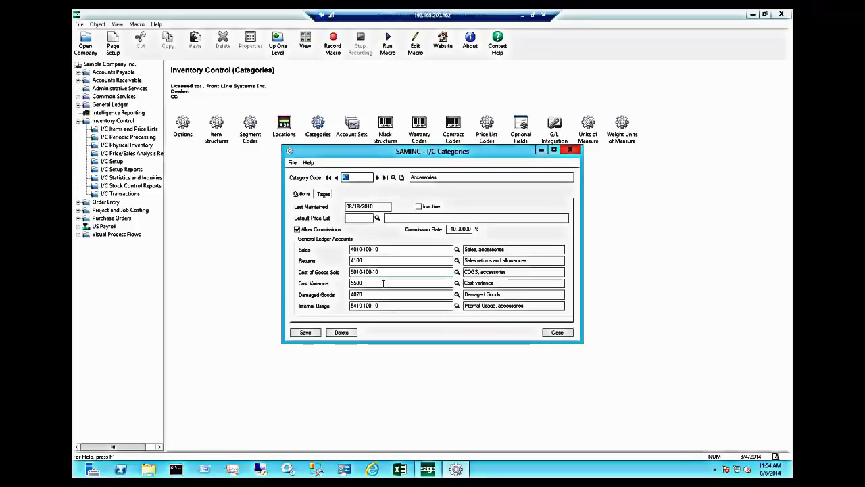
double_click(369, 283)
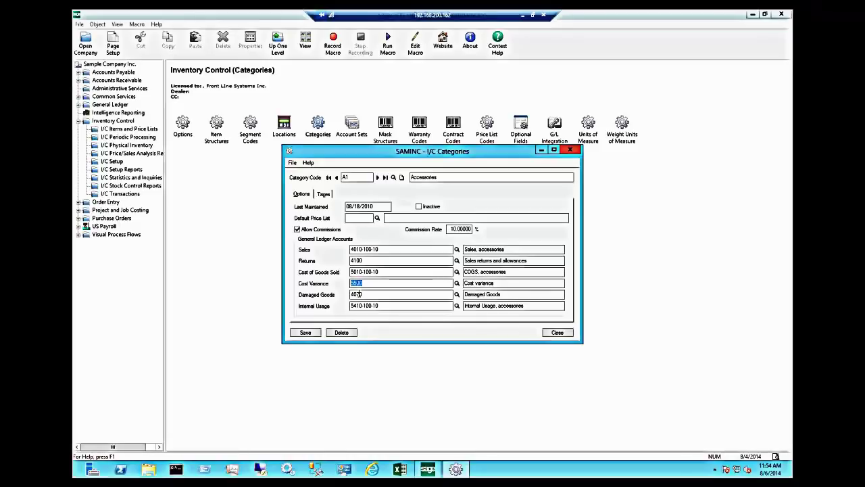
key(Tab)
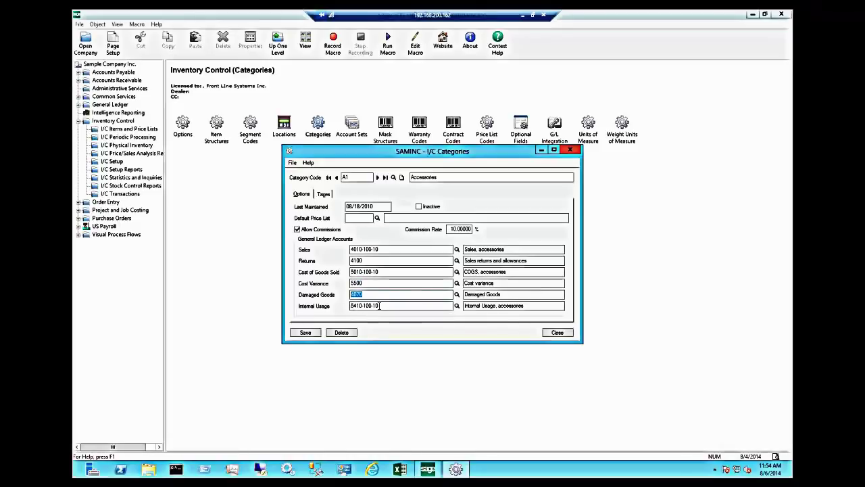
key(Tab)
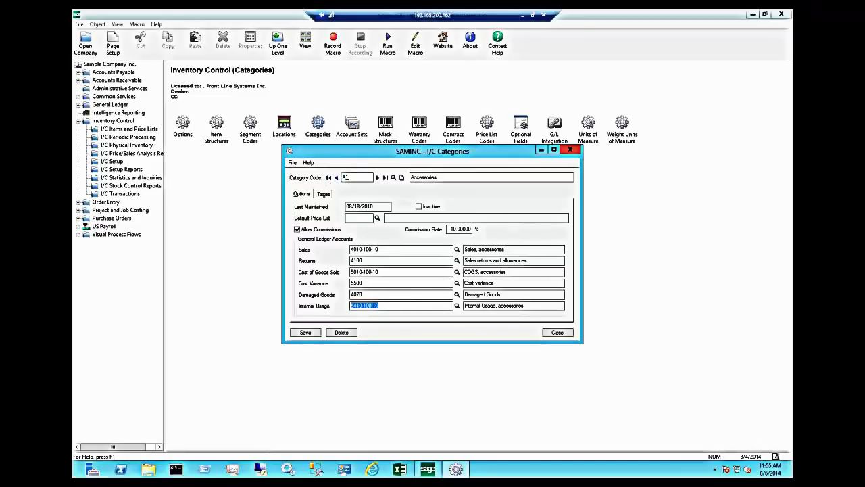
Examine category A1's code and default price list fields, and display its tax authorities and tax classes
click(344, 177)
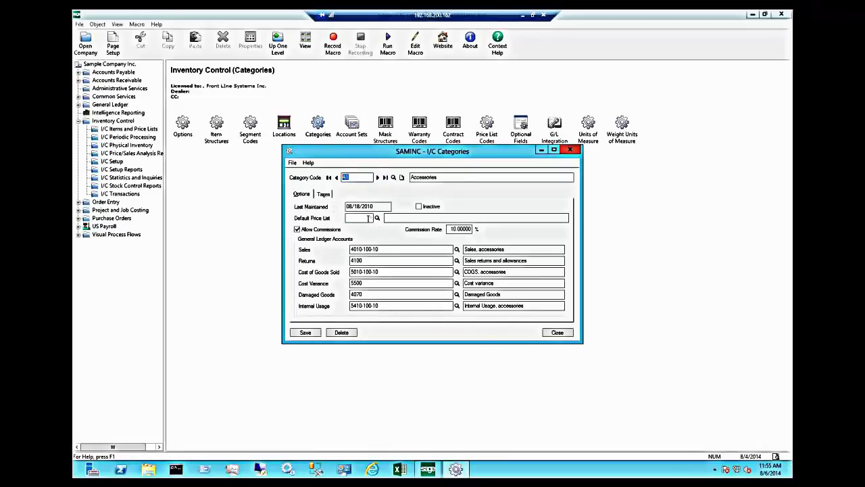
click(346, 218)
click(323, 193)
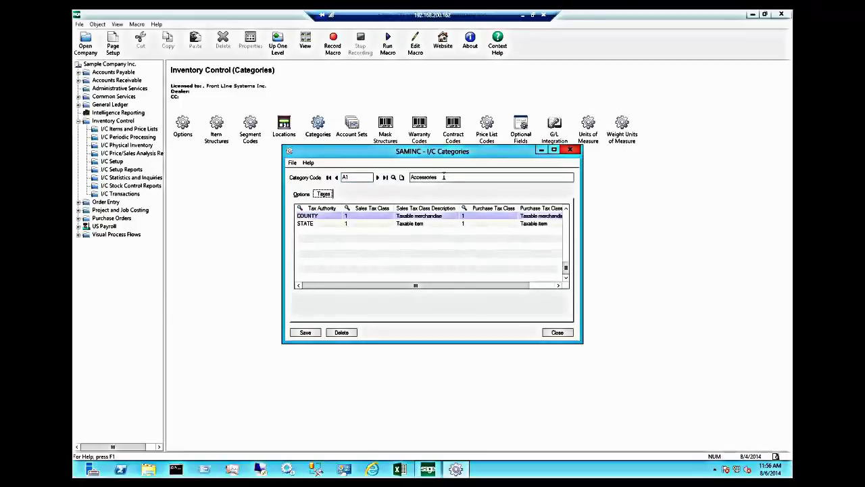
drag(489, 152, 644, 73)
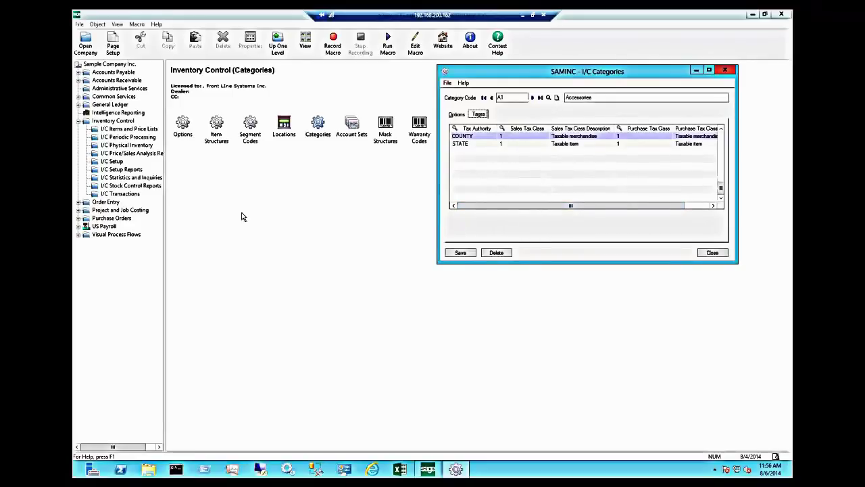
Display the I/C Setup folder and bring category A1's tax class list back into view, with the COUNTY line selected
click(122, 122)
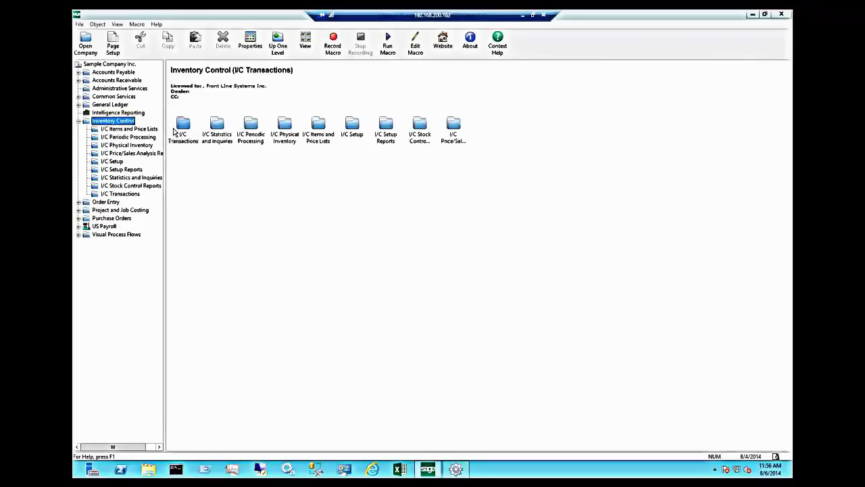
double_click(354, 127)
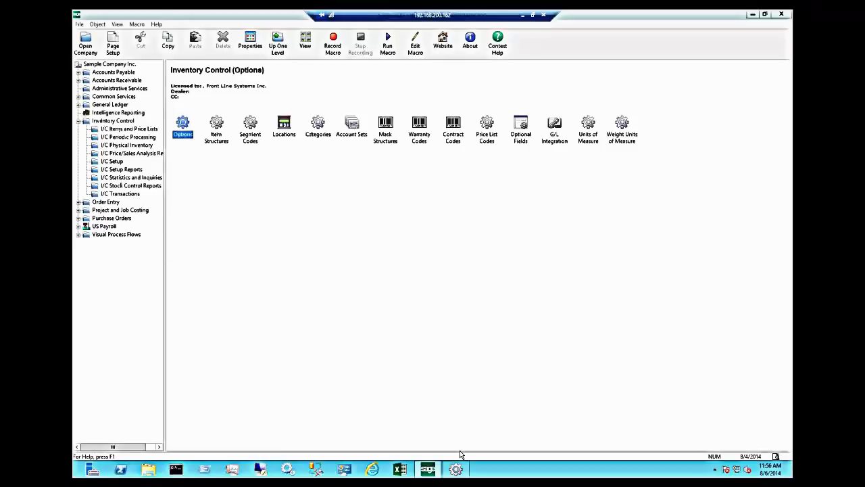
click(456, 469)
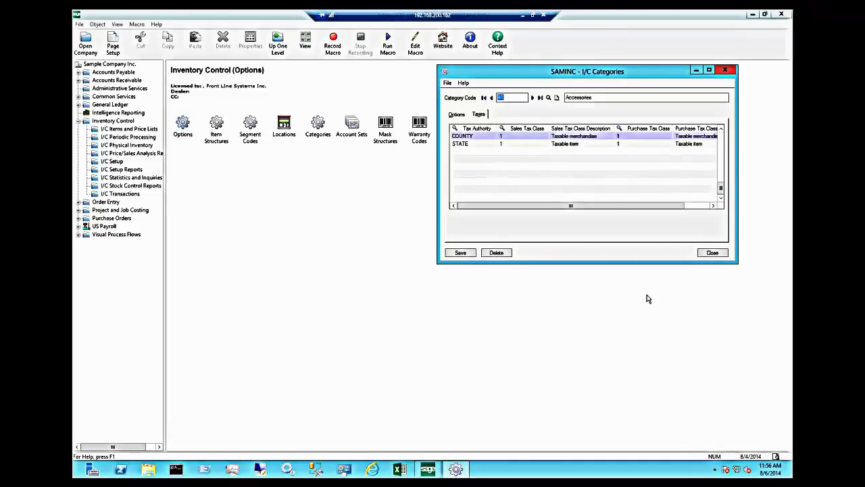
click(479, 149)
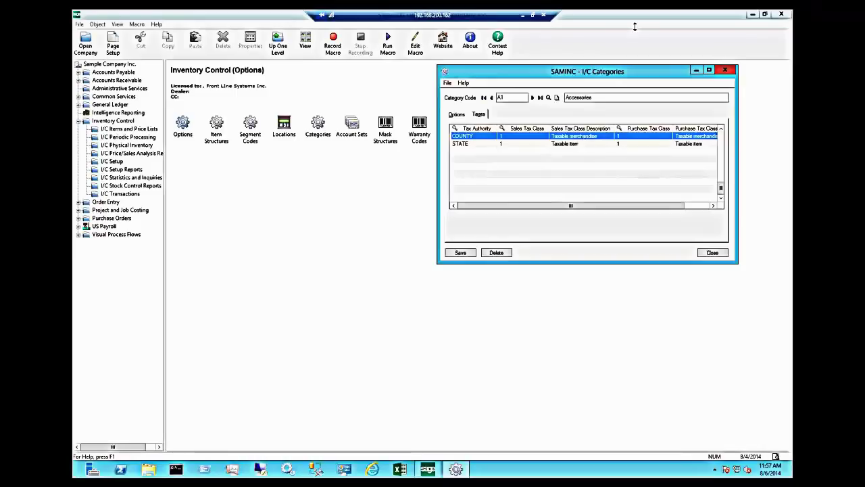
drag(541, 72, 402, 91)
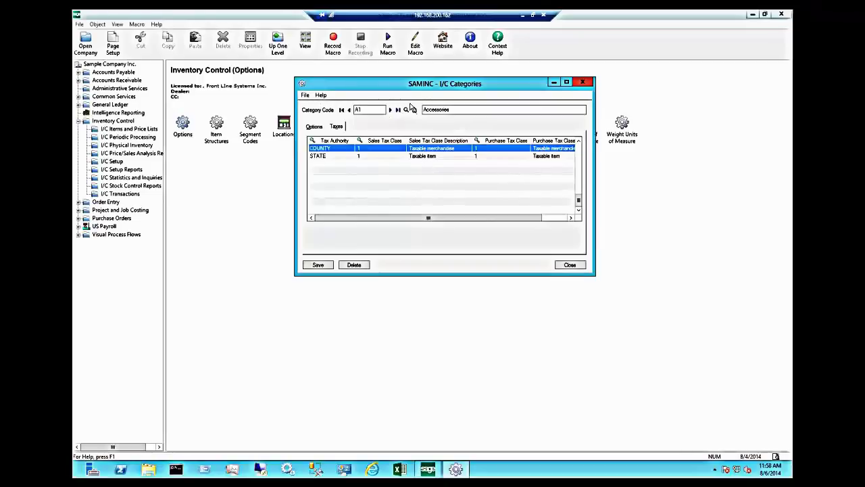
drag(396, 84, 383, 93)
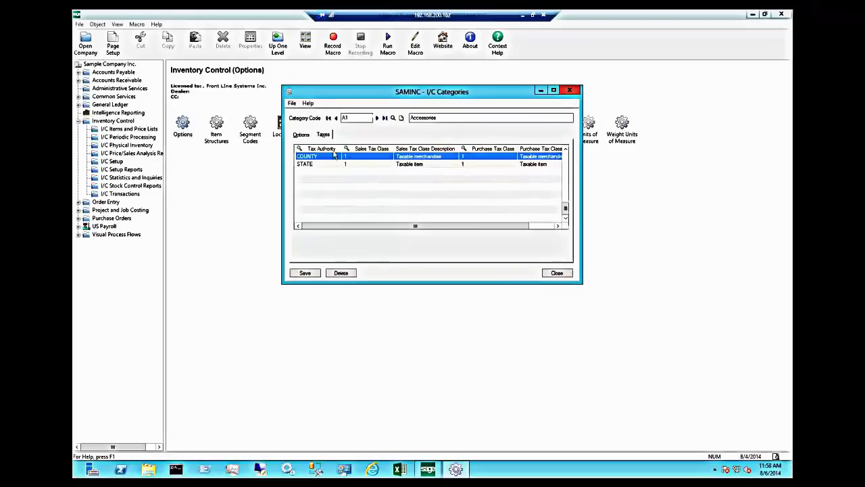
Review the general ledger accounts of category A1 and of category C1, Tilter Chairs, and close the Categories setup
click(302, 133)
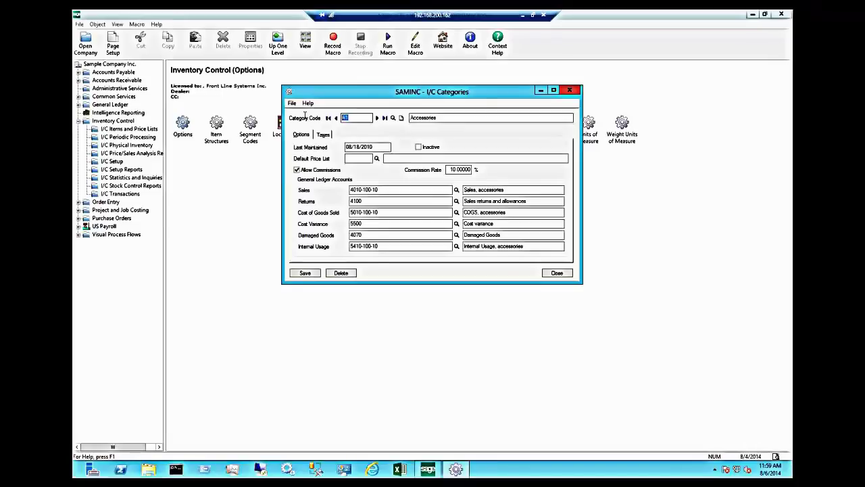
click(379, 122)
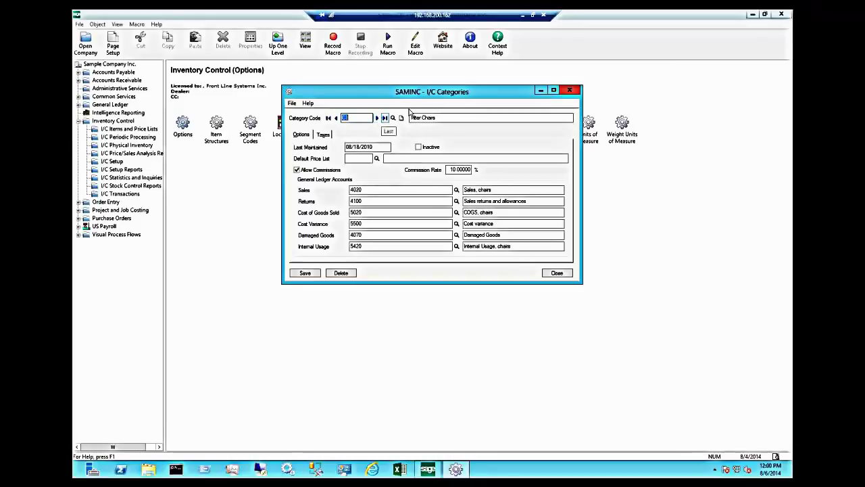
drag(358, 91, 286, 182)
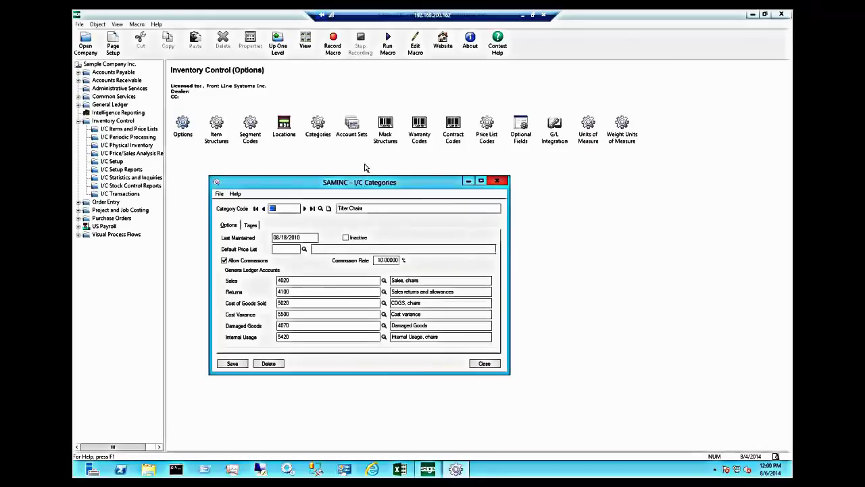
click(496, 181)
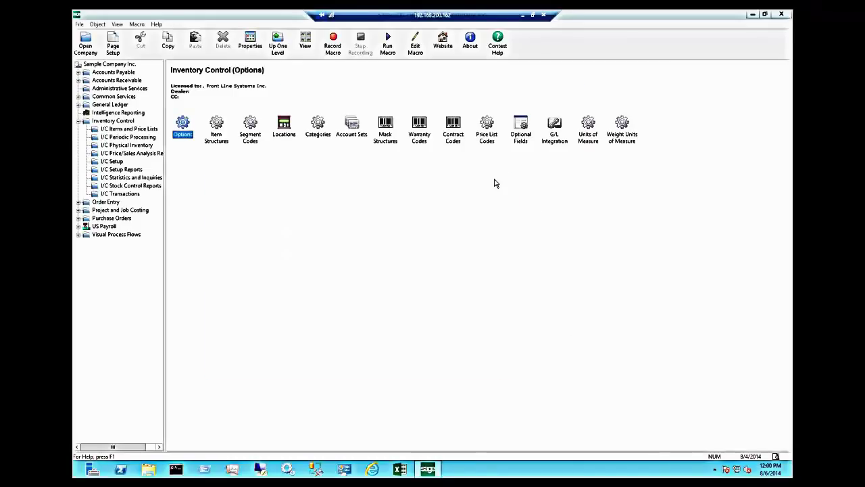
Open the Item Valuation report from the stock control reports and set it to use Location Detail Costs
click(117, 121)
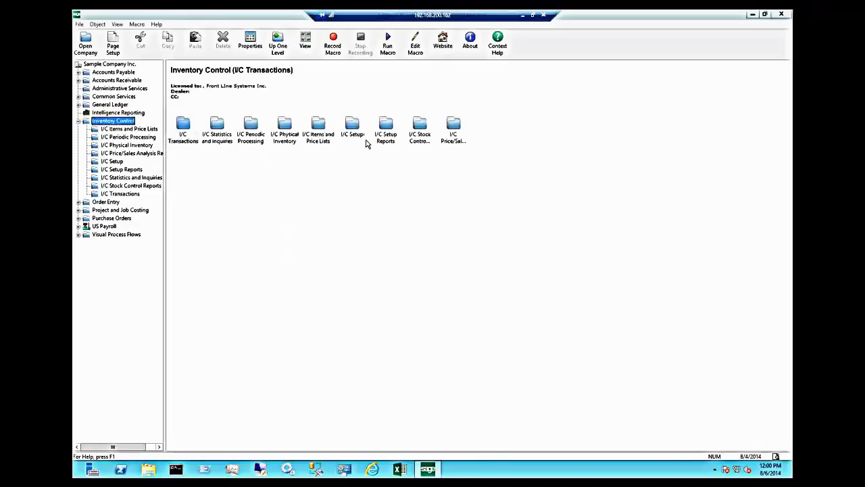
double_click(419, 128)
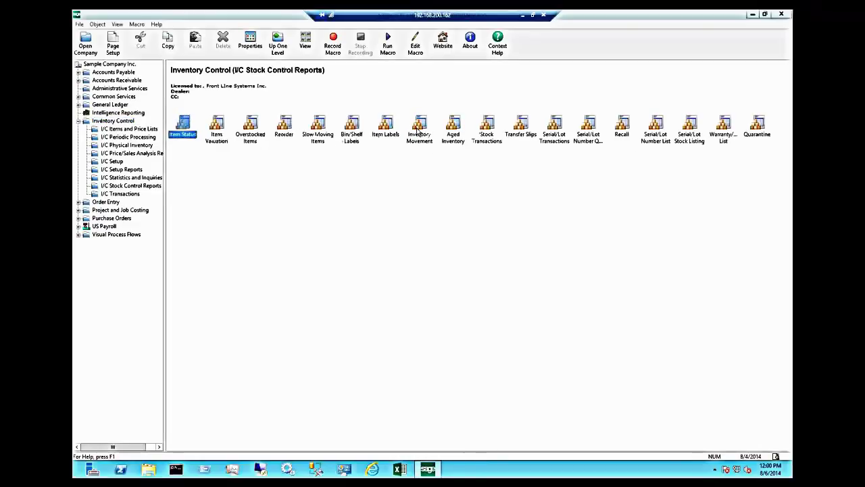
double_click(219, 126)
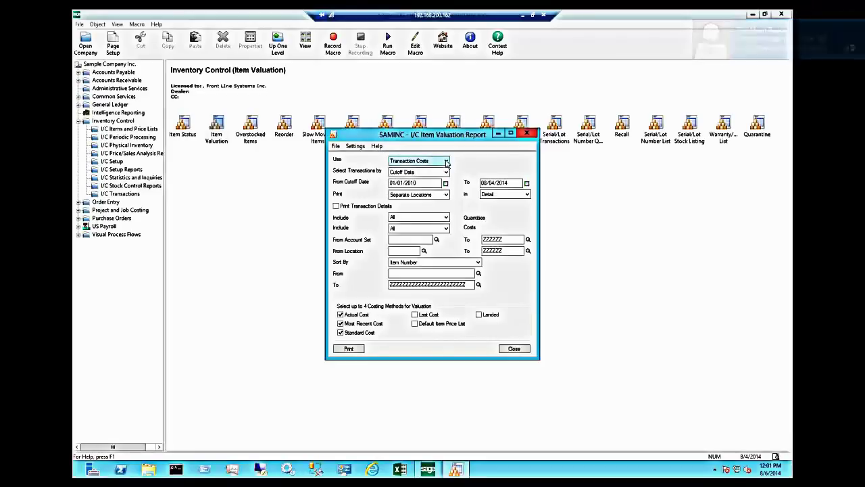
click(445, 162)
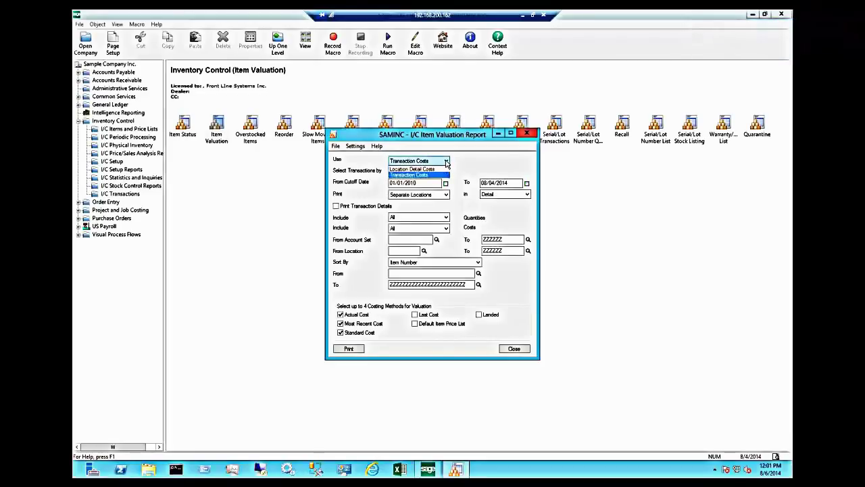
click(443, 169)
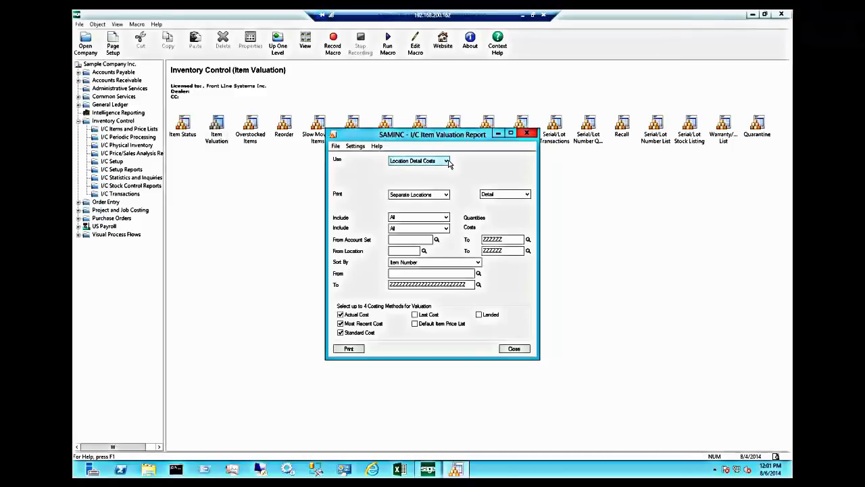
key(Tab)
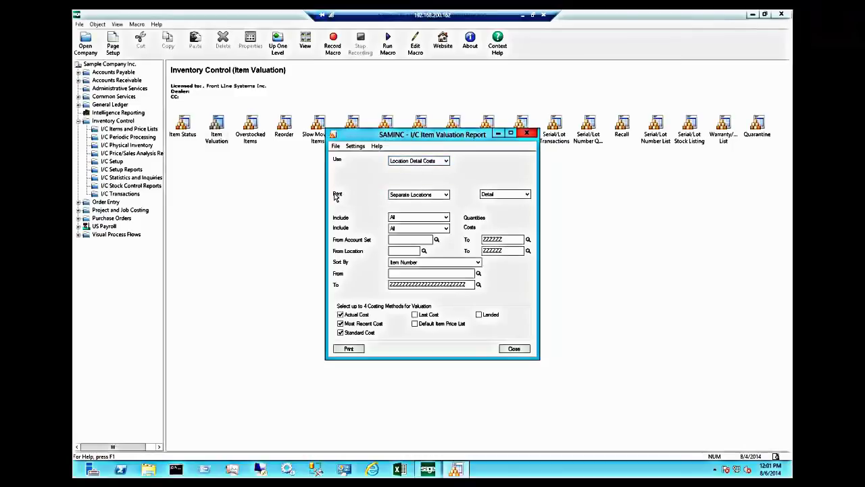
Look through the report's location grouping, detail or summary, and quantity inclusion choices, keeping Separate Locations, Detail and All
click(447, 194)
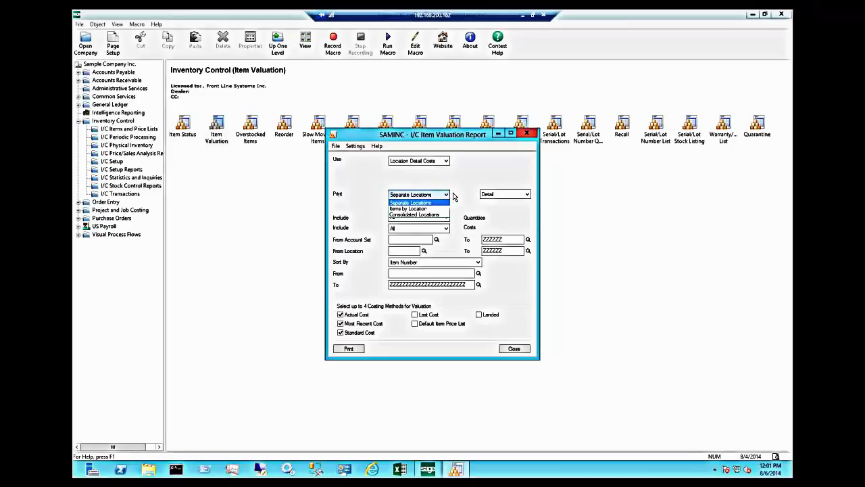
click(465, 197)
click(528, 195)
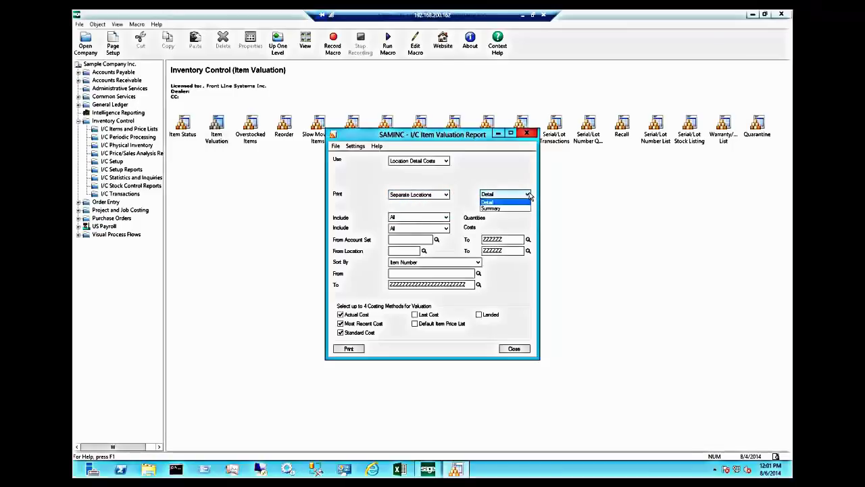
click(528, 195)
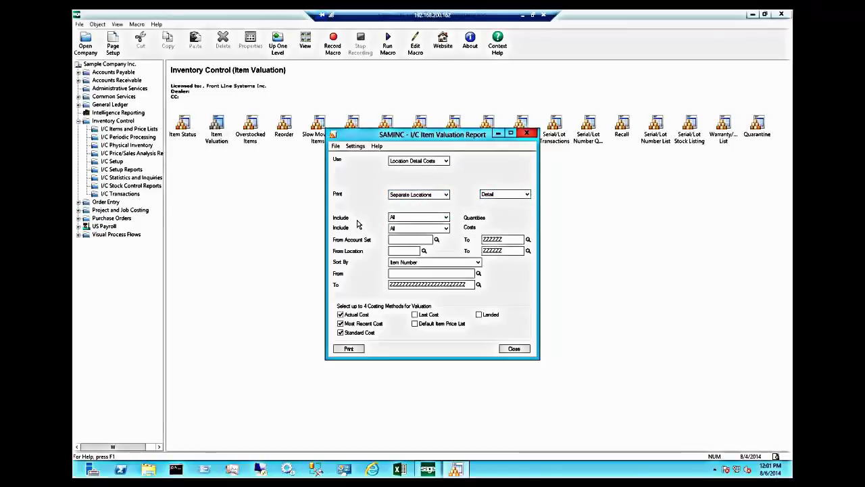
click(447, 218)
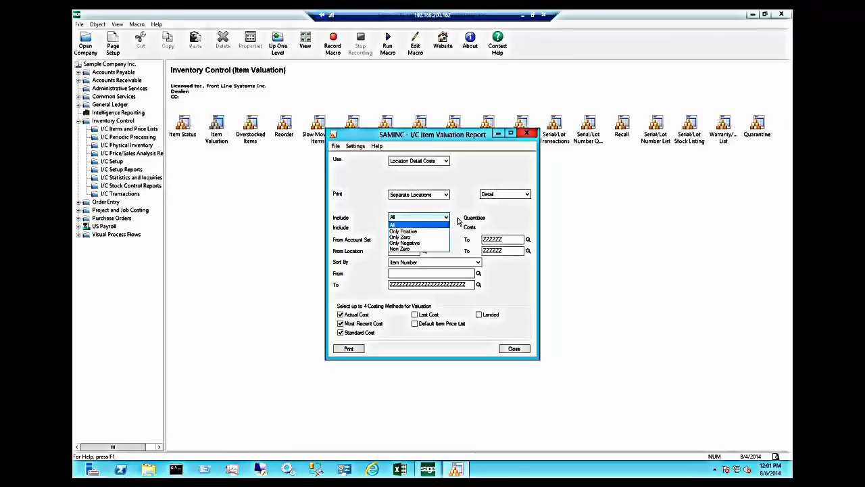
click(460, 222)
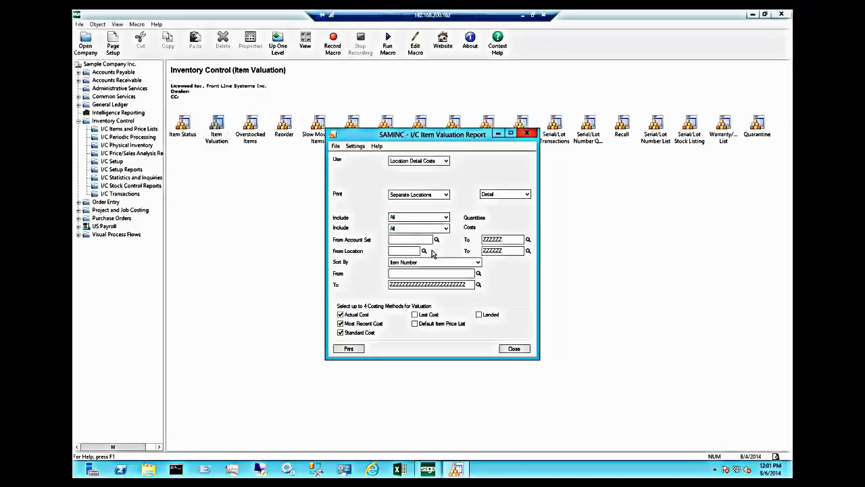
Look through the account sets and their costing methods available for the report's account set range without selecting one
click(398, 241)
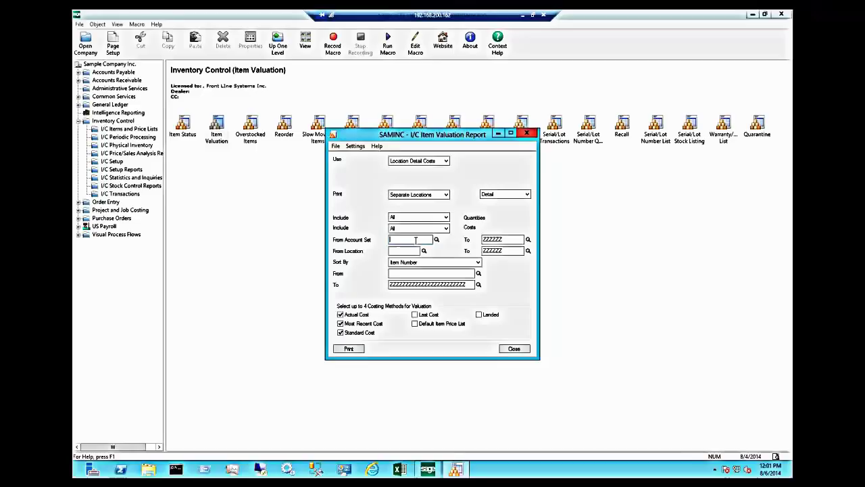
click(511, 239)
click(436, 242)
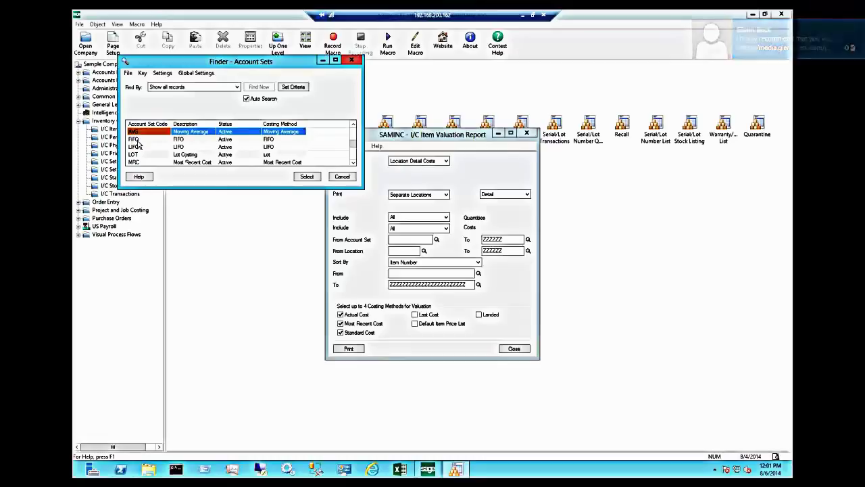
click(352, 164)
click(352, 164)
click(352, 164)
click(352, 164)
click(352, 164)
click(352, 164)
click(352, 164)
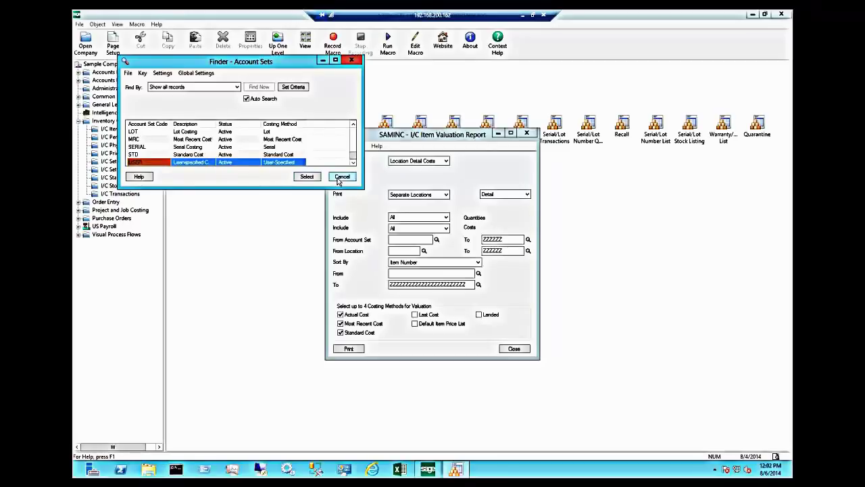
click(342, 176)
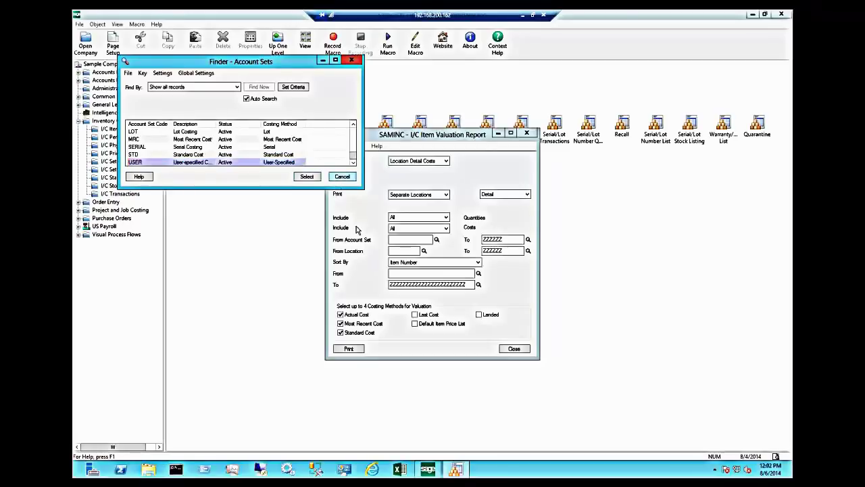
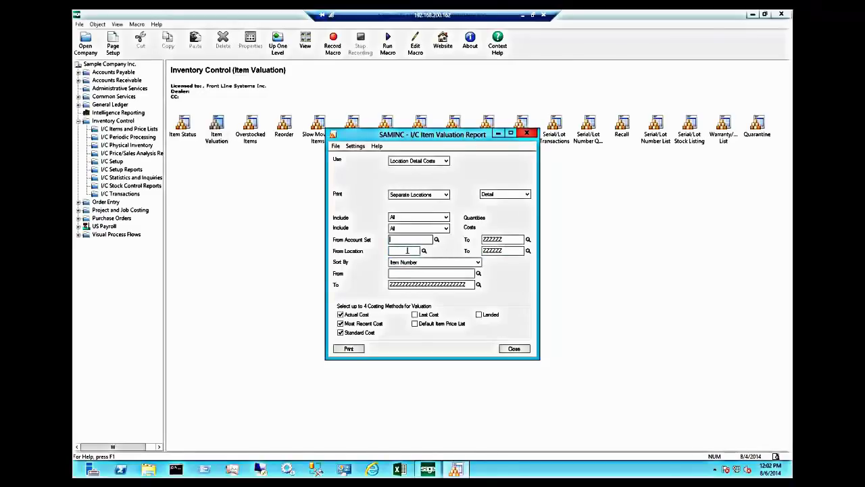
Sort the valuation report by Category and start the category range at C1, Tilter Chairs
click(507, 250)
click(440, 263)
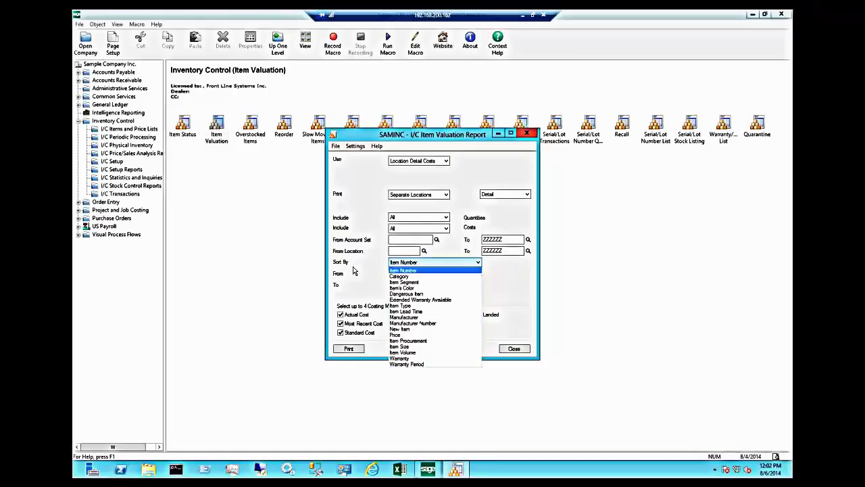
click(403, 277)
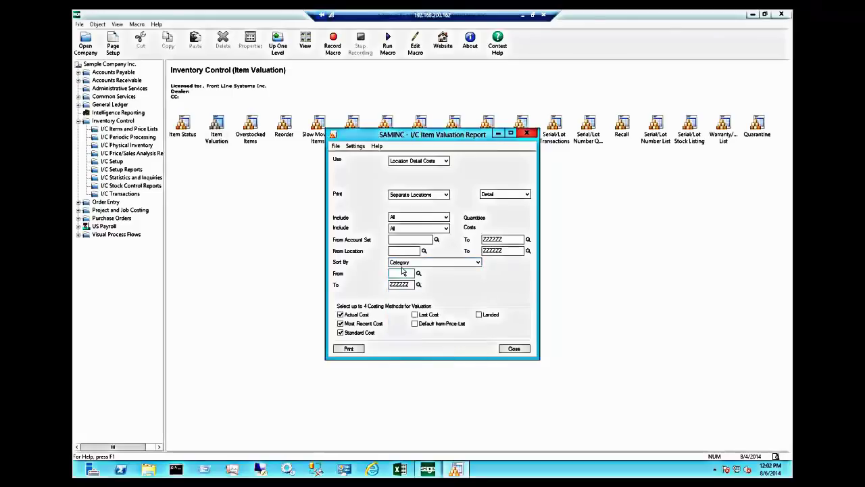
click(419, 273)
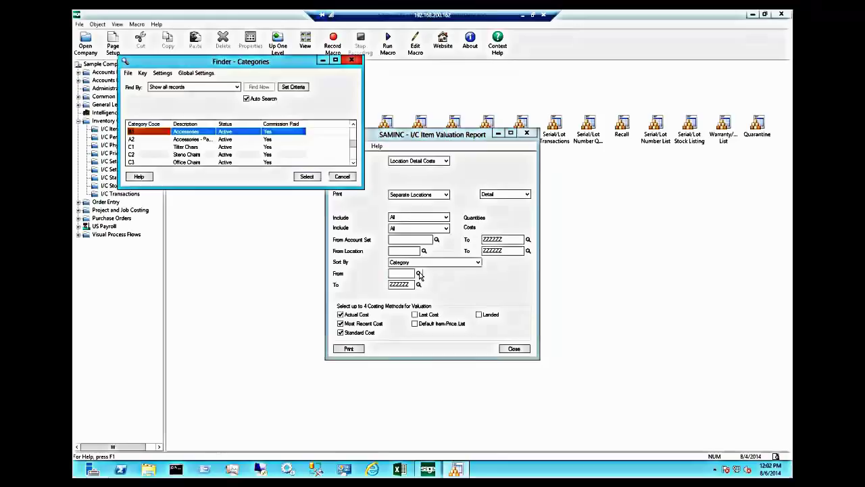
click(203, 146)
click(306, 177)
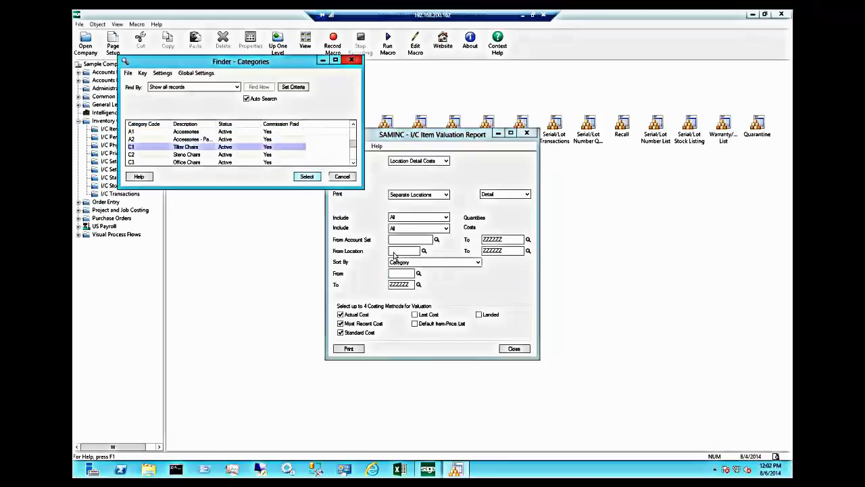
End the report's category range at C1, Tilter Chairs
click(418, 283)
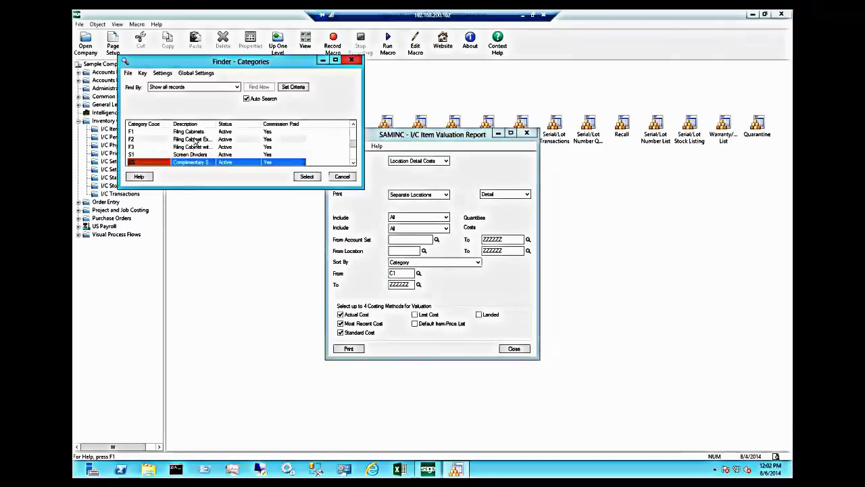
scroll(192, 143, up, 5)
scroll(192, 144, up, 2)
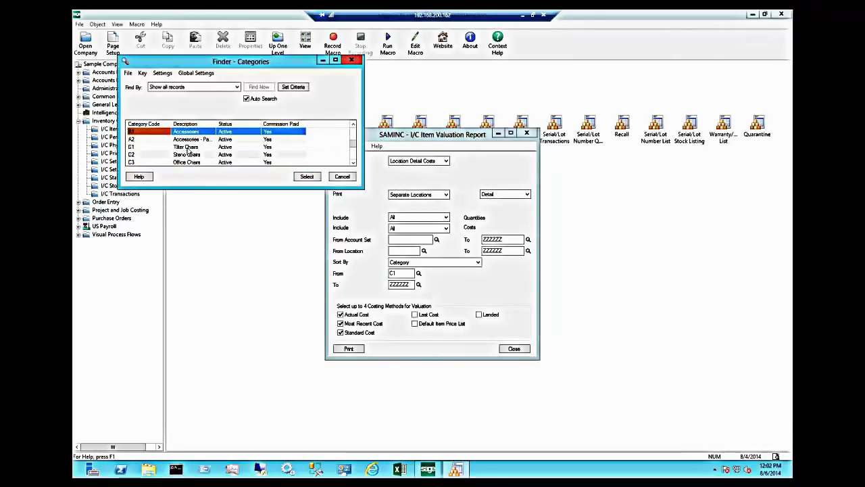
click(191, 147)
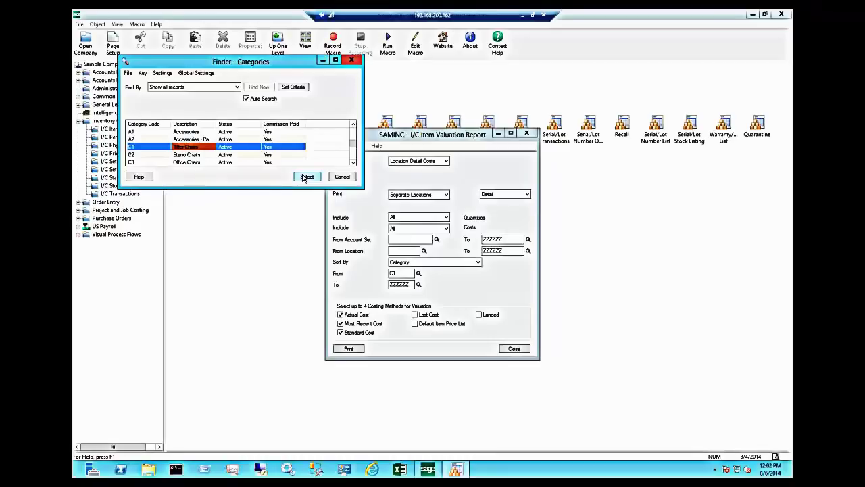
click(307, 177)
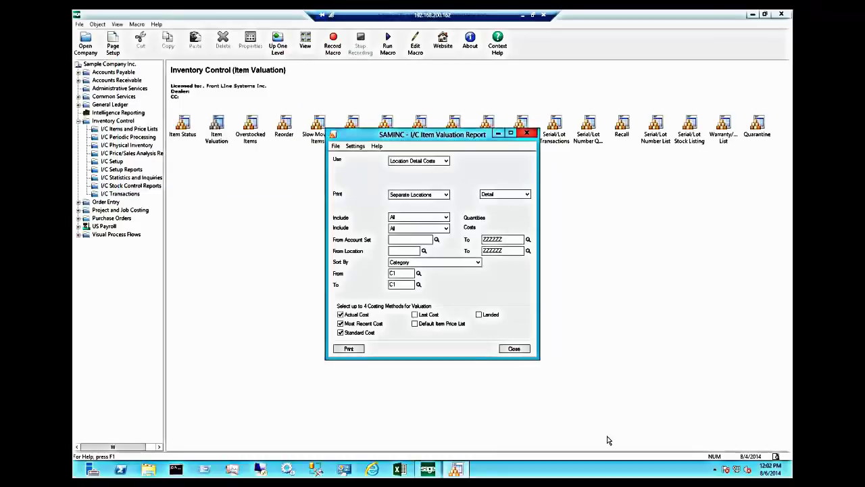
Limit the valuation report's location range to location 1, the central warehouse, as both start and end
click(424, 250)
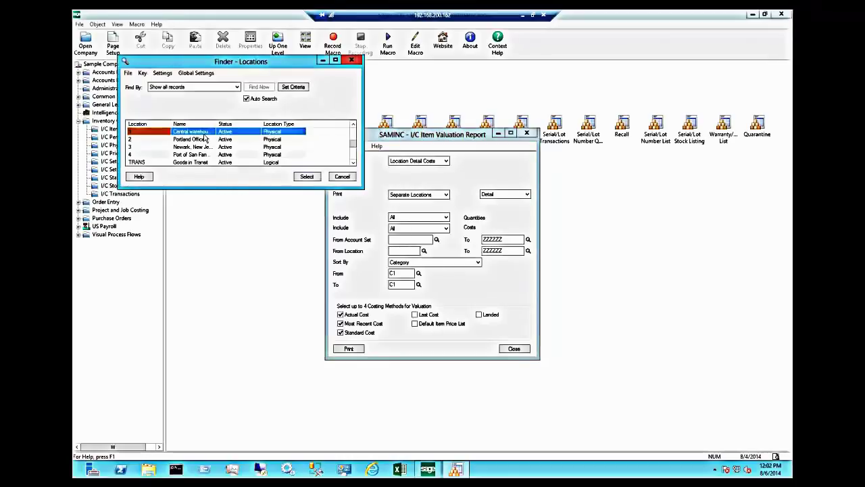
click(306, 176)
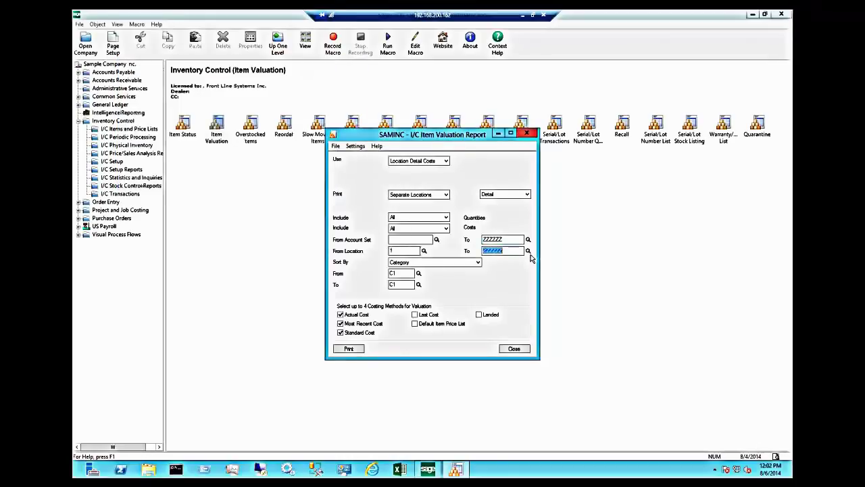
click(527, 251)
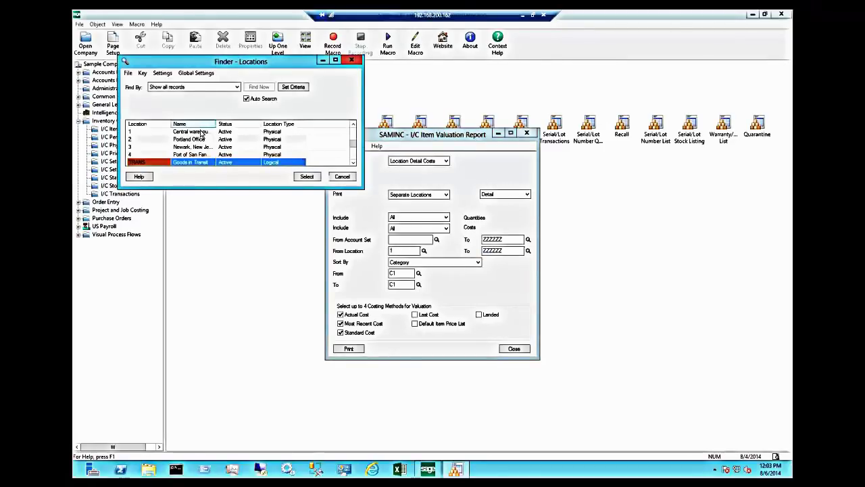
click(201, 132)
click(306, 176)
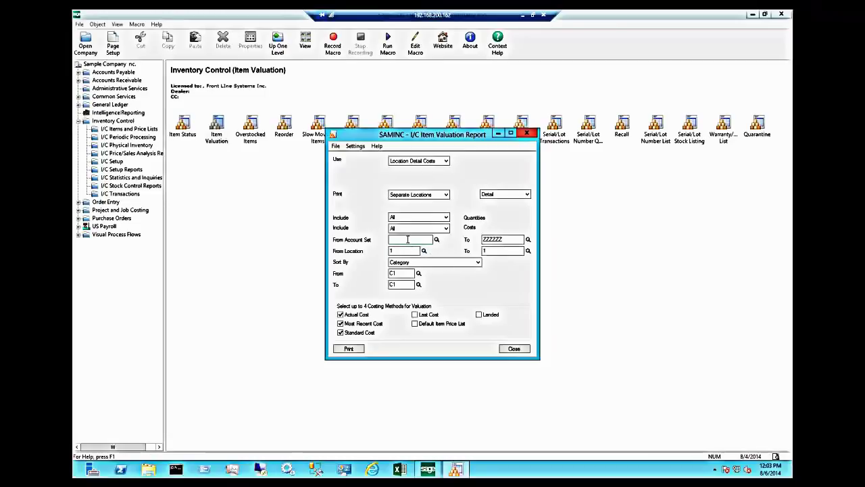
click(408, 239)
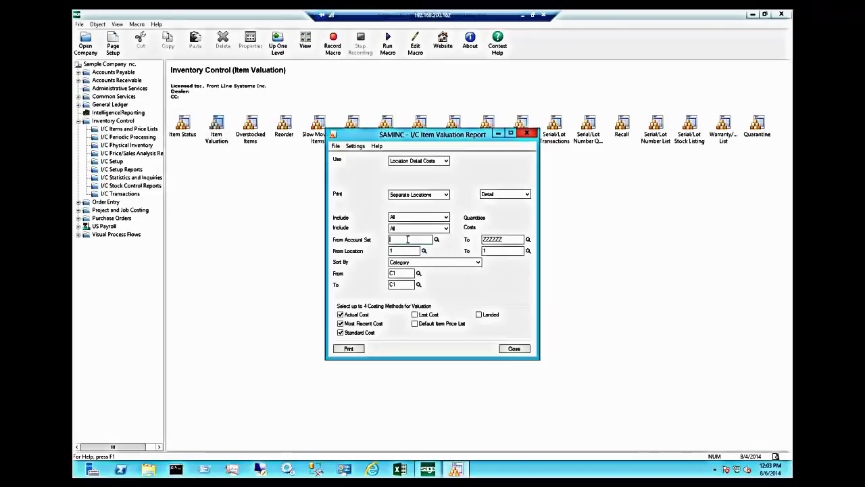